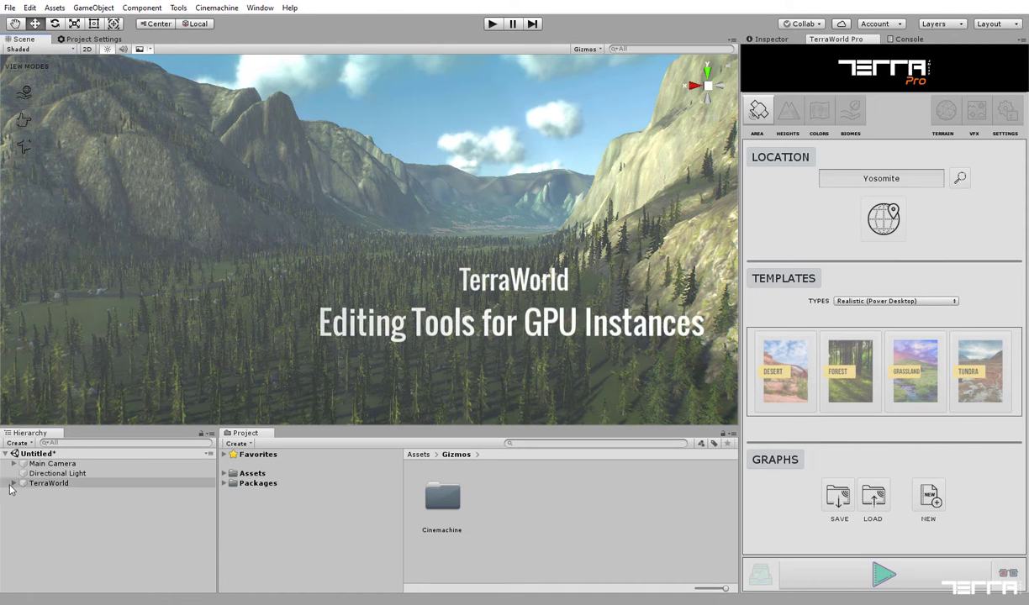
- Expand TerraWorld > Main Terrain and show the GPUScatter 1 layer in the Inspector
click(13, 484)
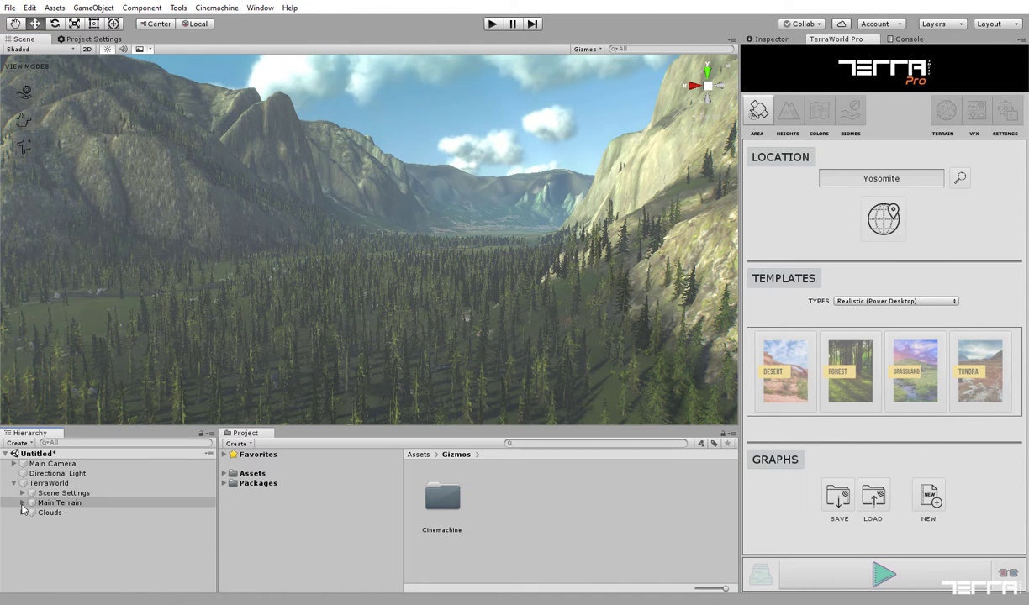
click(22, 503)
scroll(206, 521, down, 3)
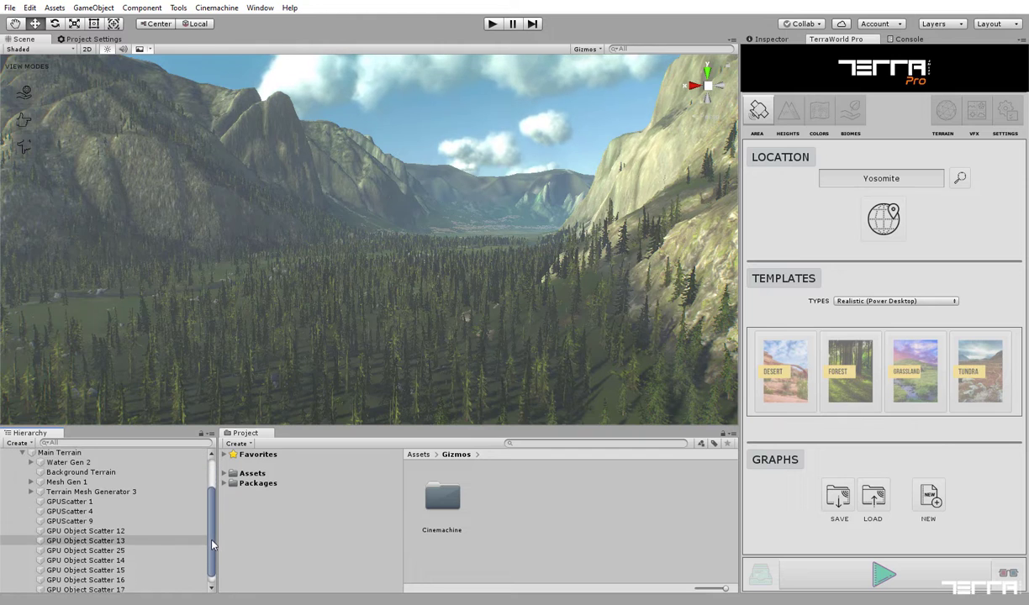
click(74, 503)
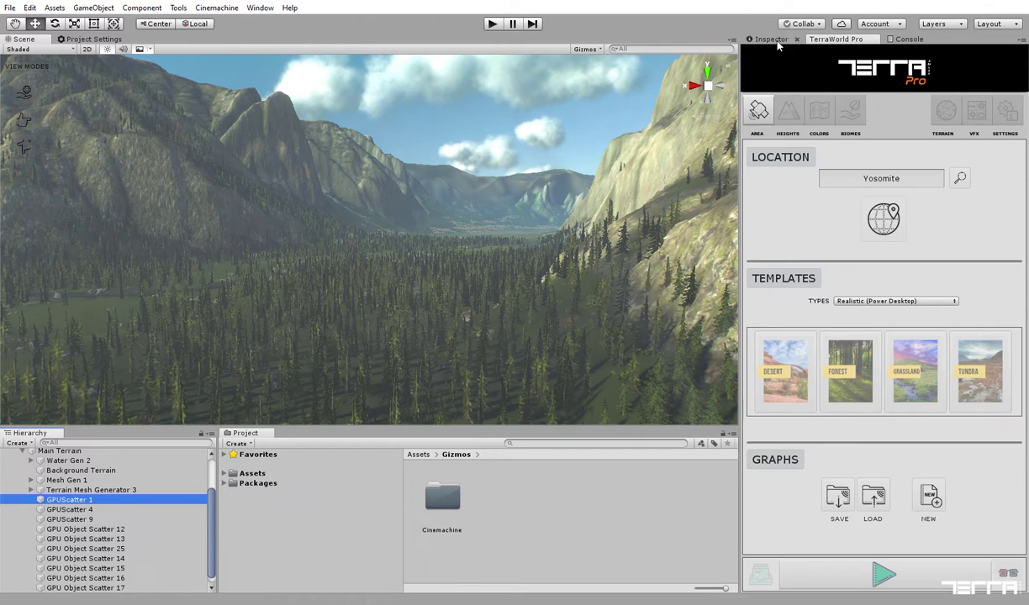
click(771, 40)
- Review GPUScatter 4 through GPU Object Scatter 17, then return to GPUScatter 1 facing the forest
click(72, 509)
click(80, 519)
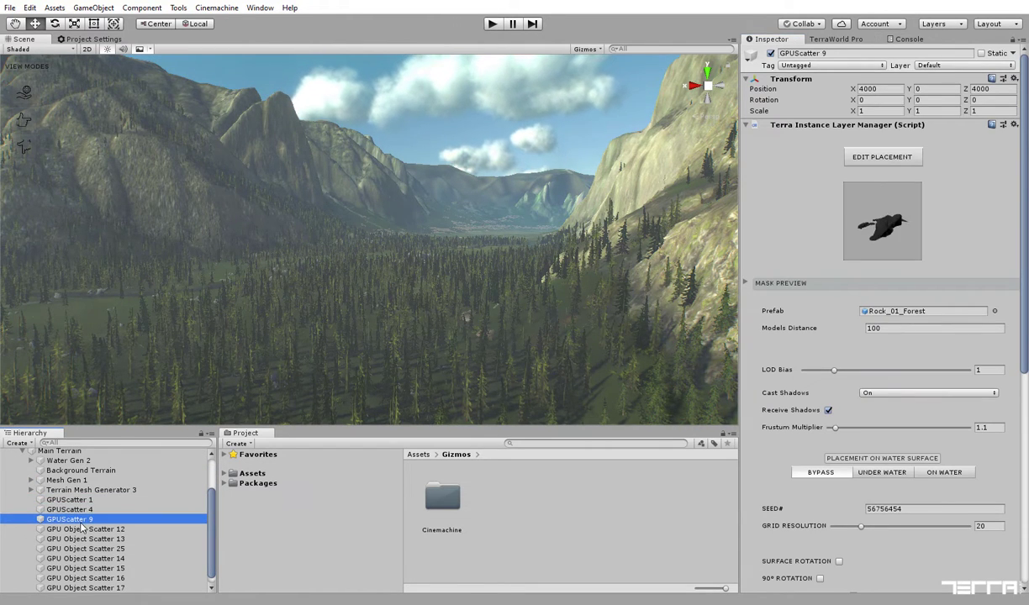
click(82, 528)
click(84, 539)
click(88, 548)
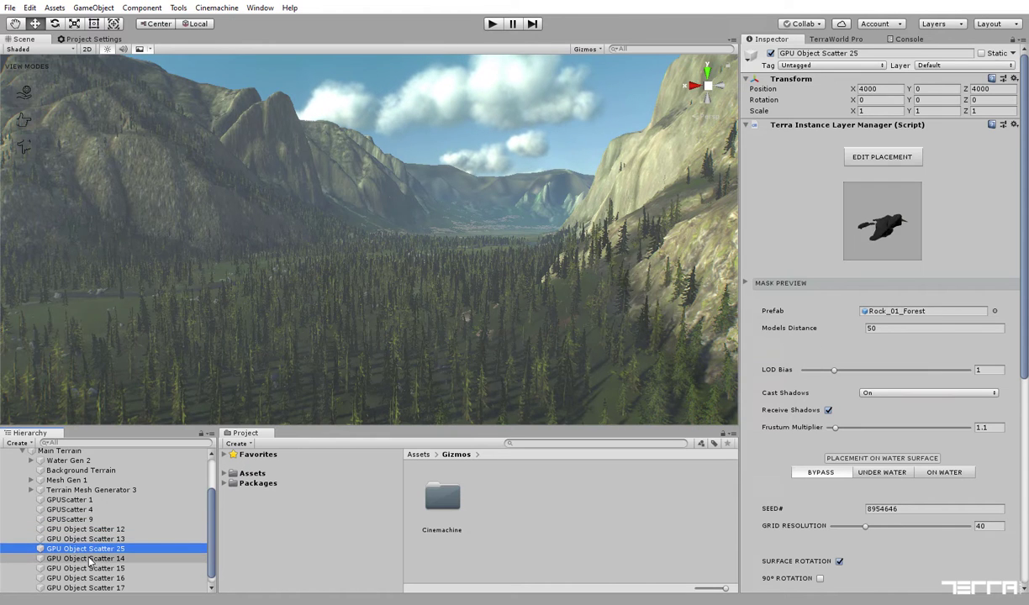
click(89, 559)
click(134, 569)
click(188, 578)
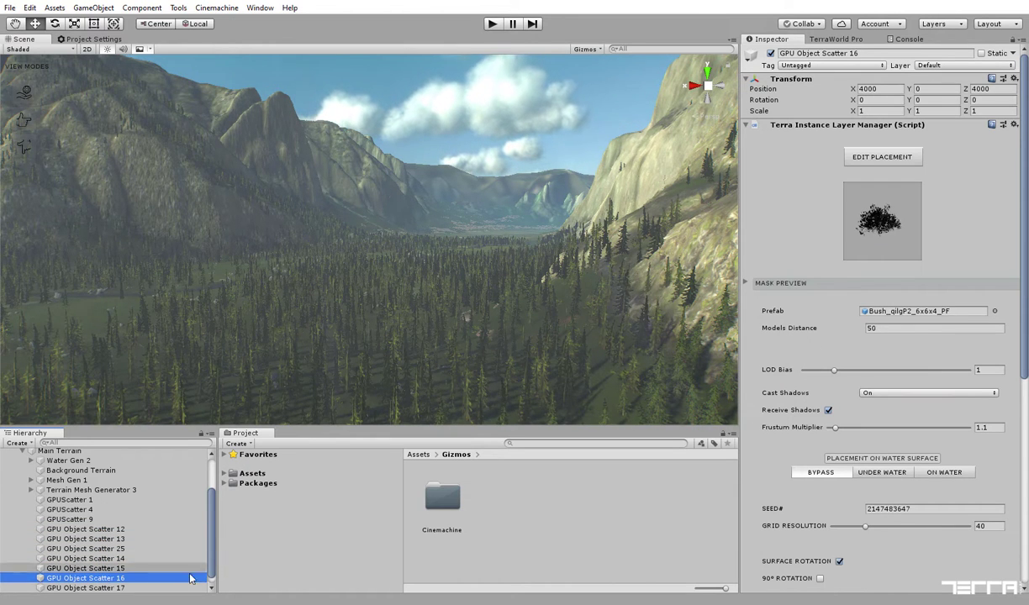
click(190, 588)
click(94, 476)
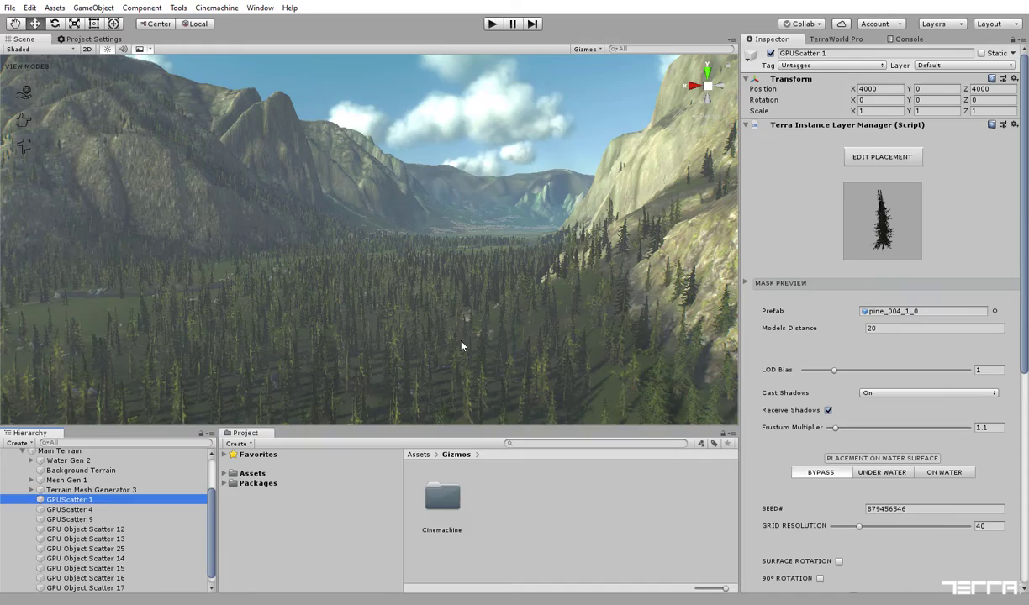
mouse_move(461, 345)
right_down()
mouse_move(540, 326)
mouse_move(552, 342)
mouse_move(447, 407)
right_up()
- Start pine placement editing, set brush radius 39, and erase trees from the forest centre
click(883, 157)
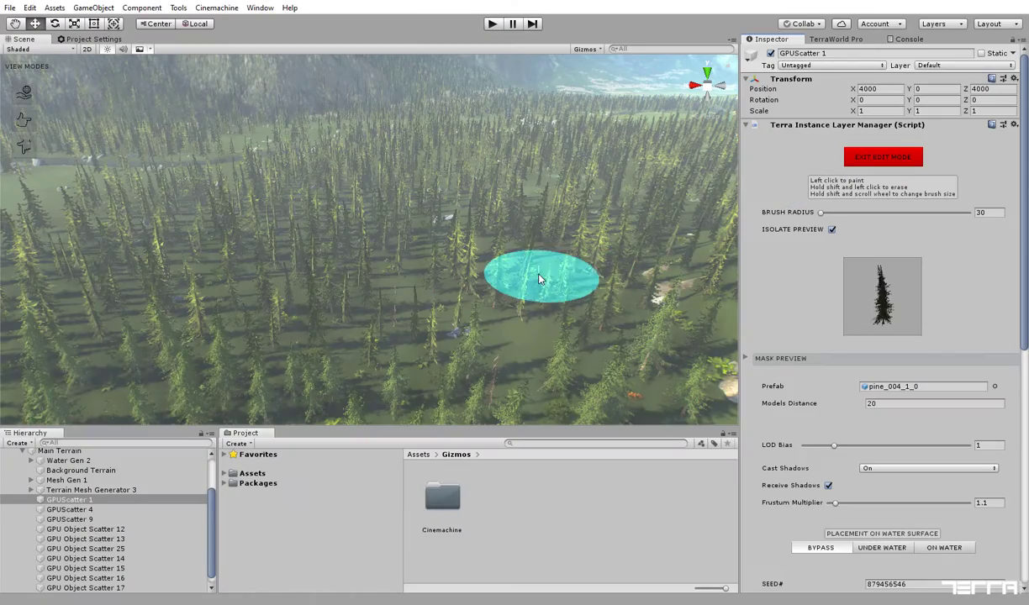
shift+scroll(540, 280, up, 5)
shift+scroll(524, 327, down, 5)
shift+scroll(524, 303, up, 4)
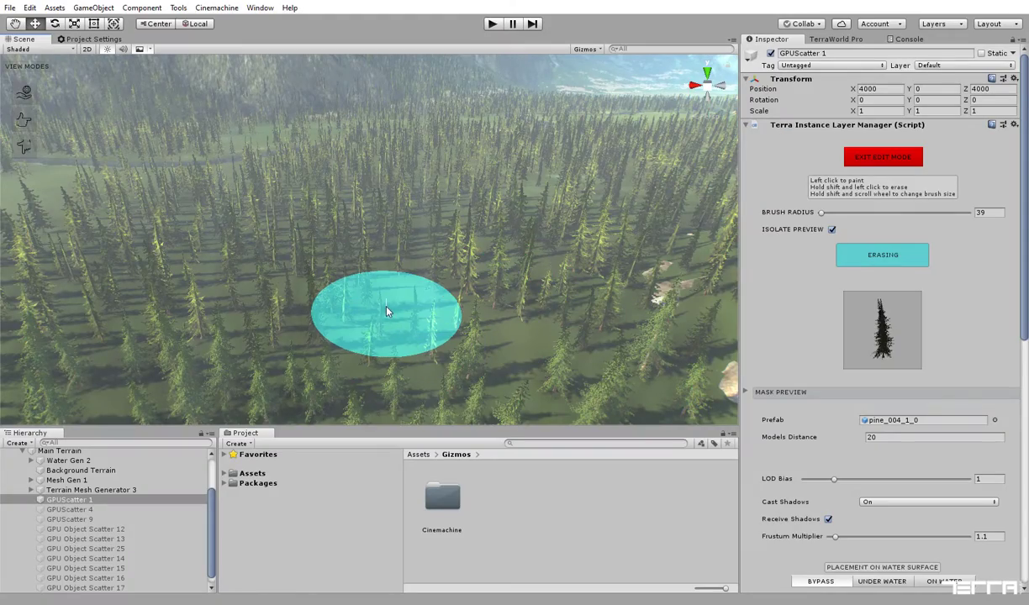
shift+click(516, 312)
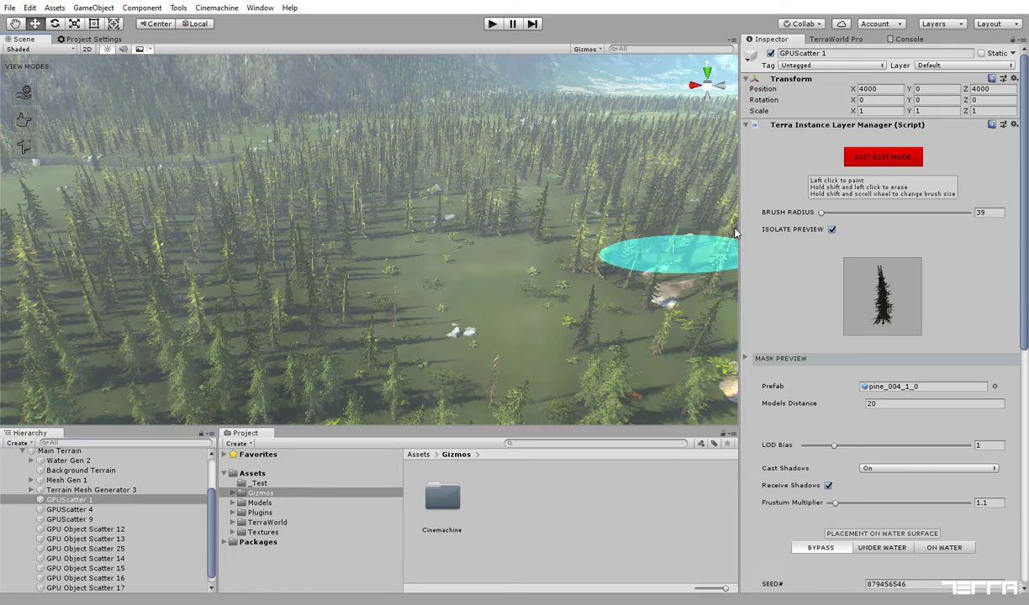
- Exit pine placement editing and drop two SmallHouse prefabs from Models into the clearing
click(881, 158)
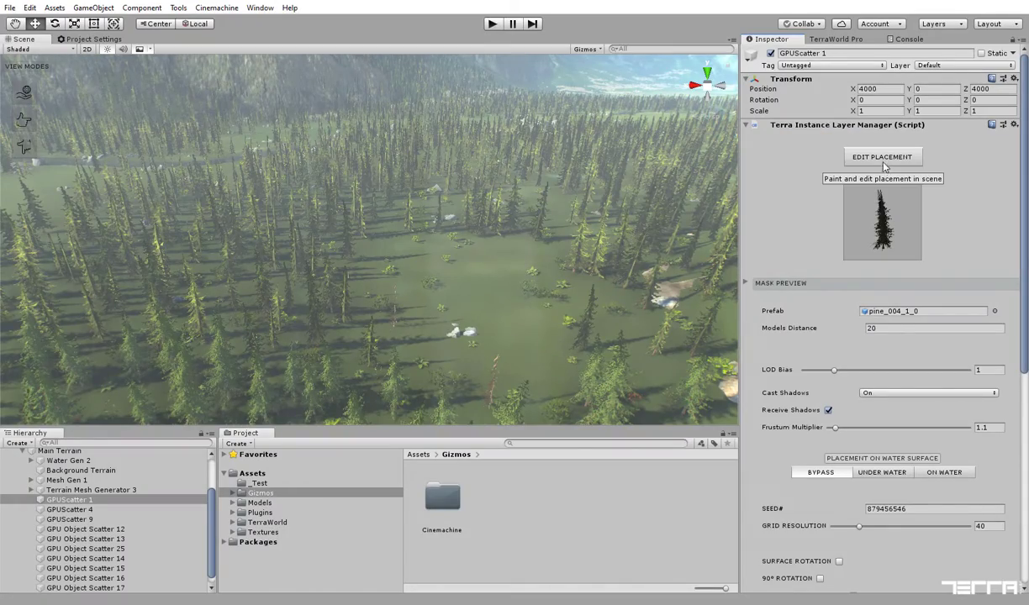
click(261, 503)
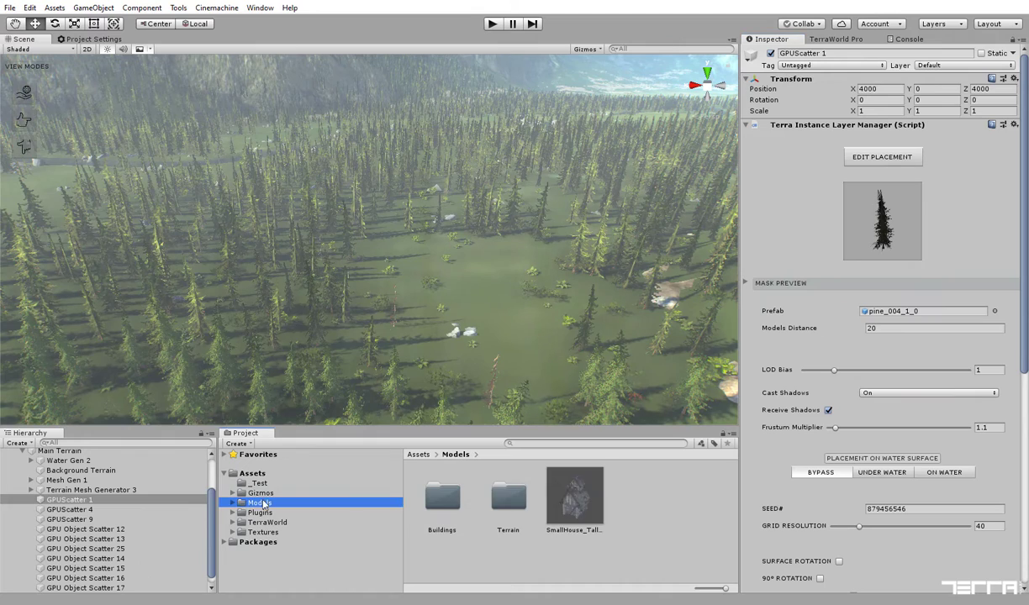
drag(576, 505, 521, 269)
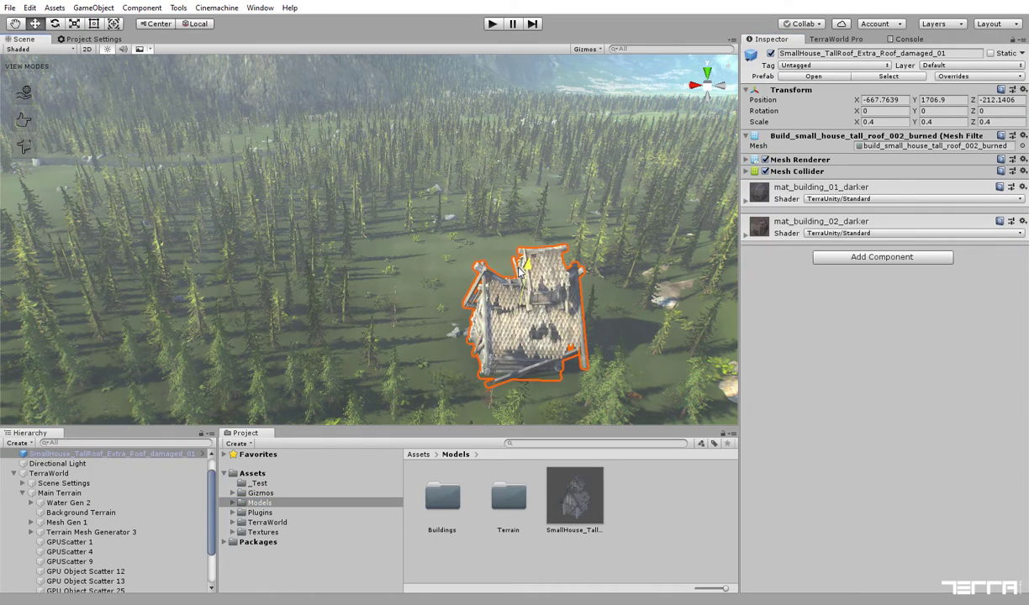
drag(576, 503, 620, 370)
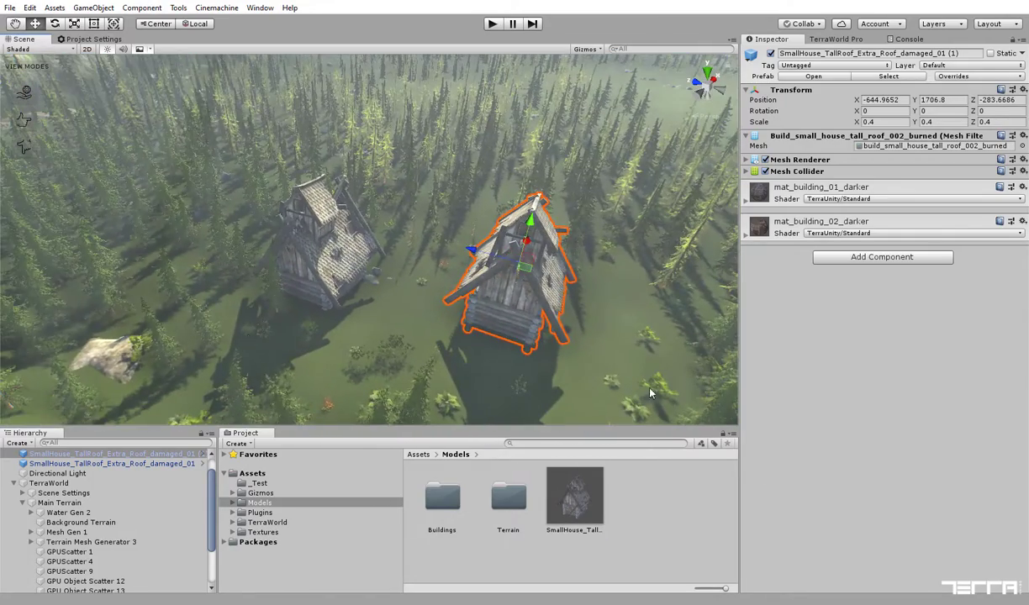
- Set the left and right houses' Layer to Building, then reselect GPUScatter 1
click(653, 520)
click(294, 300)
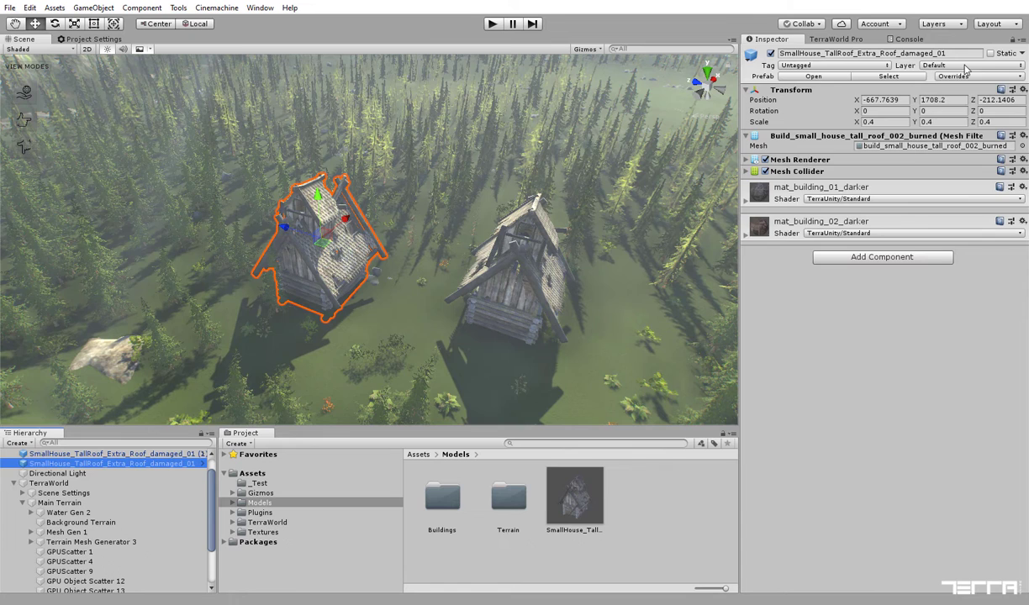
click(966, 69)
click(912, 175)
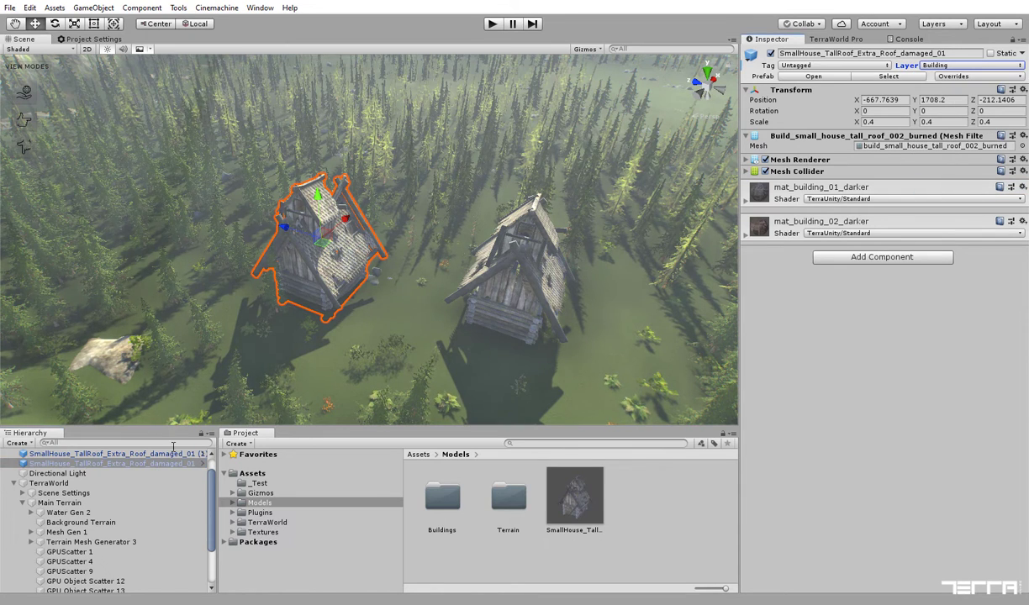
click(168, 454)
click(942, 67)
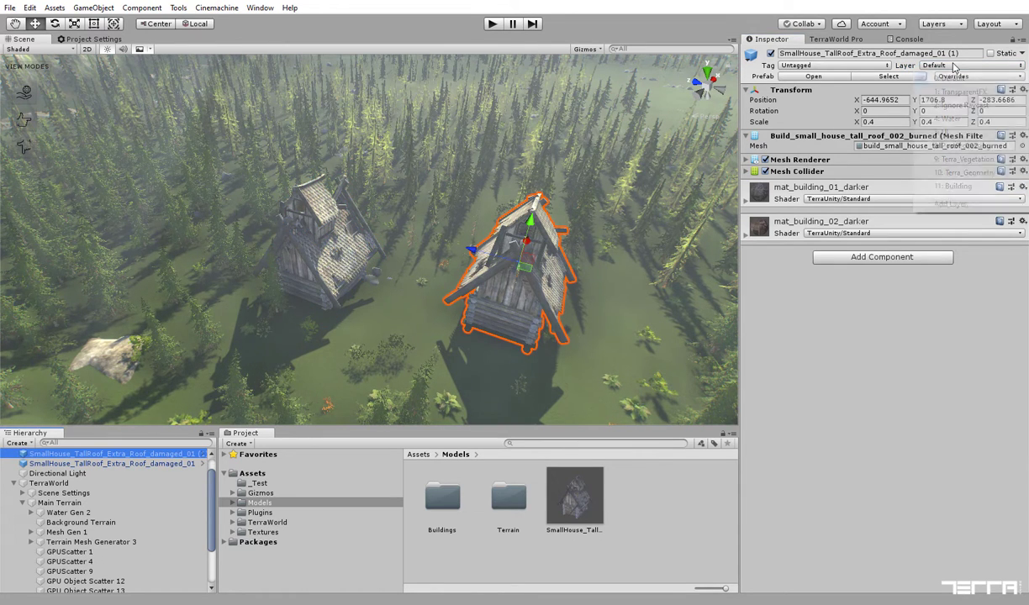
click(951, 185)
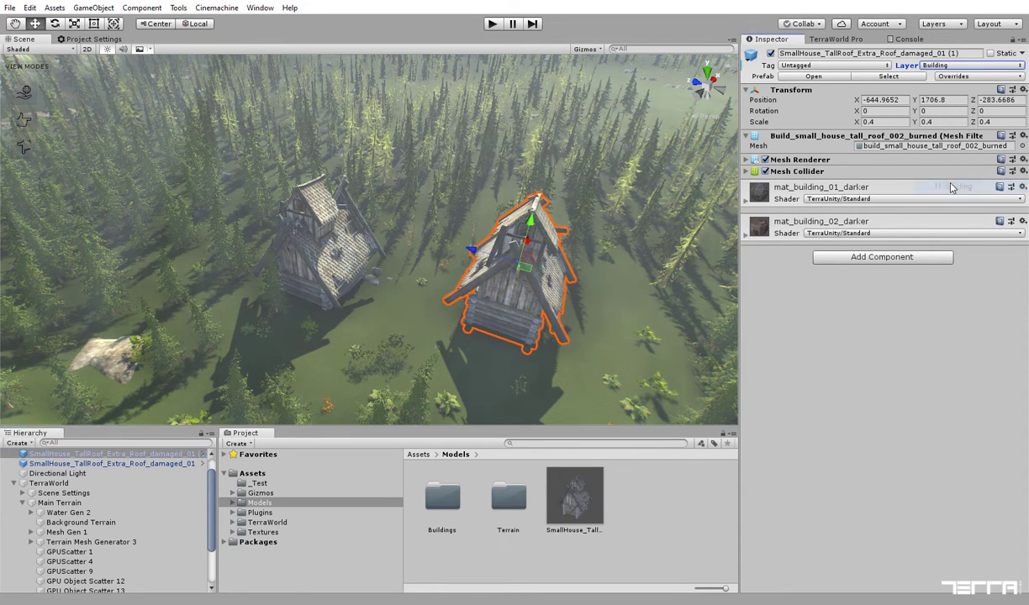
click(98, 554)
- Uncheck Building in the GPUScatter 1 Layer Mask so pines avoid the houses
drag(1026, 285, 1026, 520)
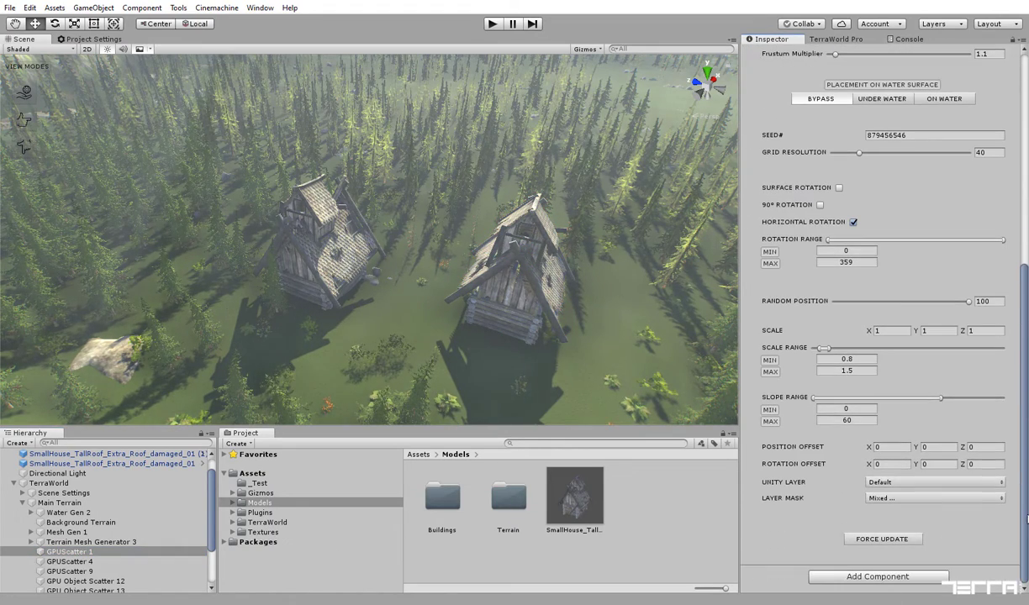
click(895, 498)
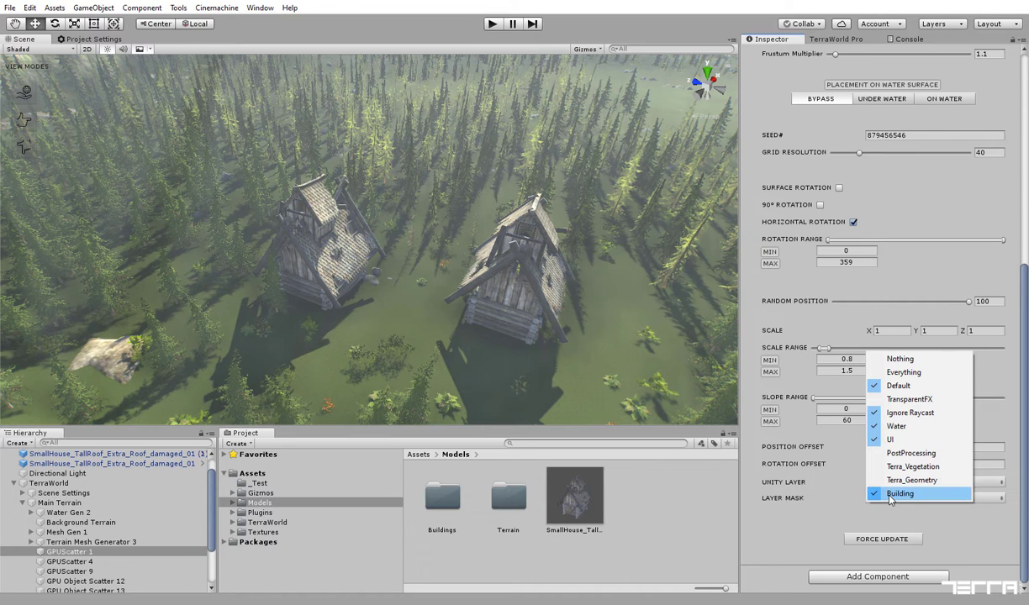
click(898, 495)
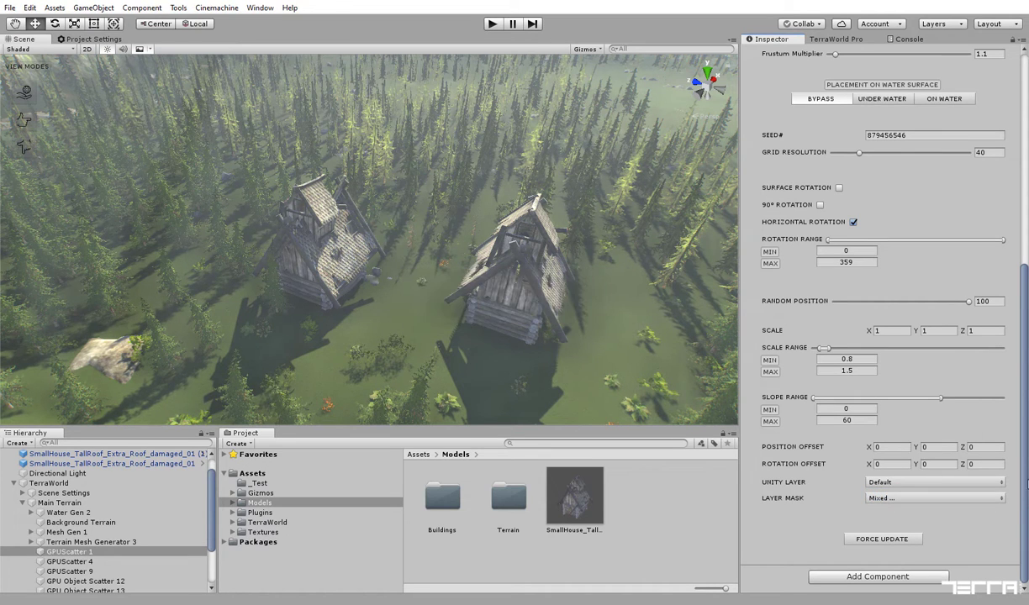
drag(1026, 481, 1027, 252)
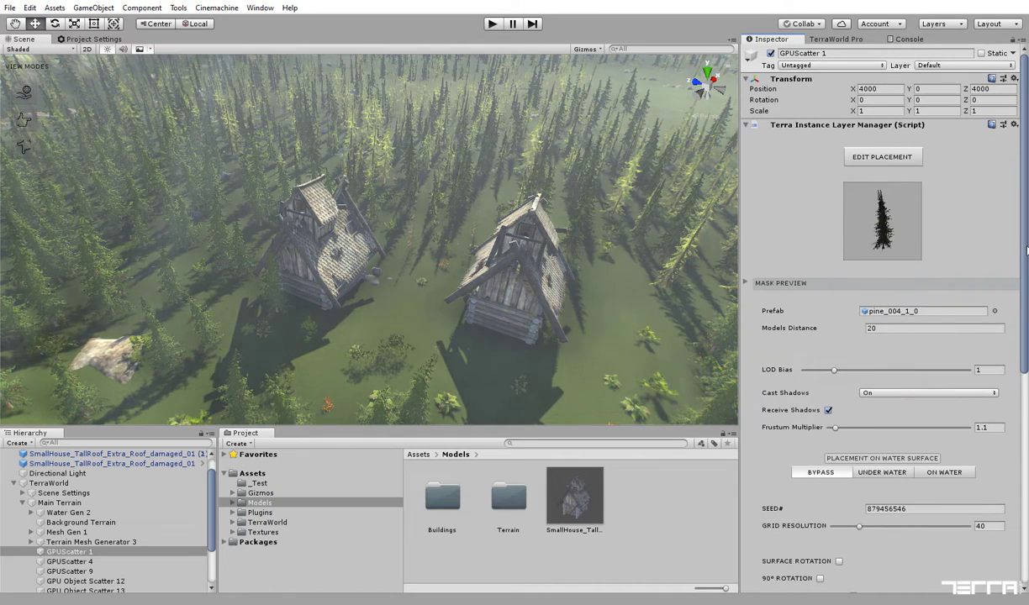
- Paint pines back around both houses, exit placement editing, and orbit to check the result
click(880, 157)
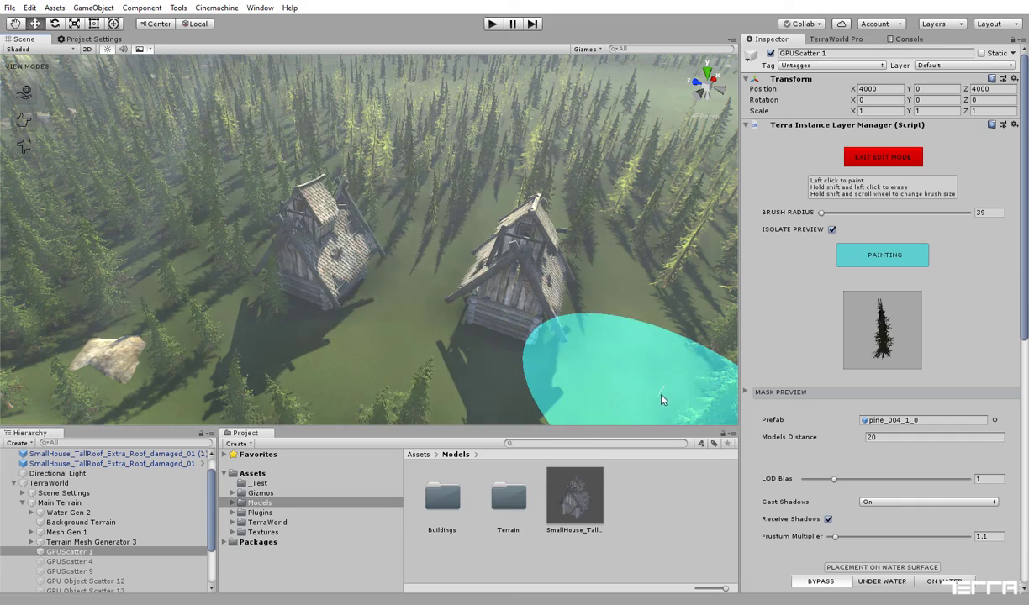
click(694, 383)
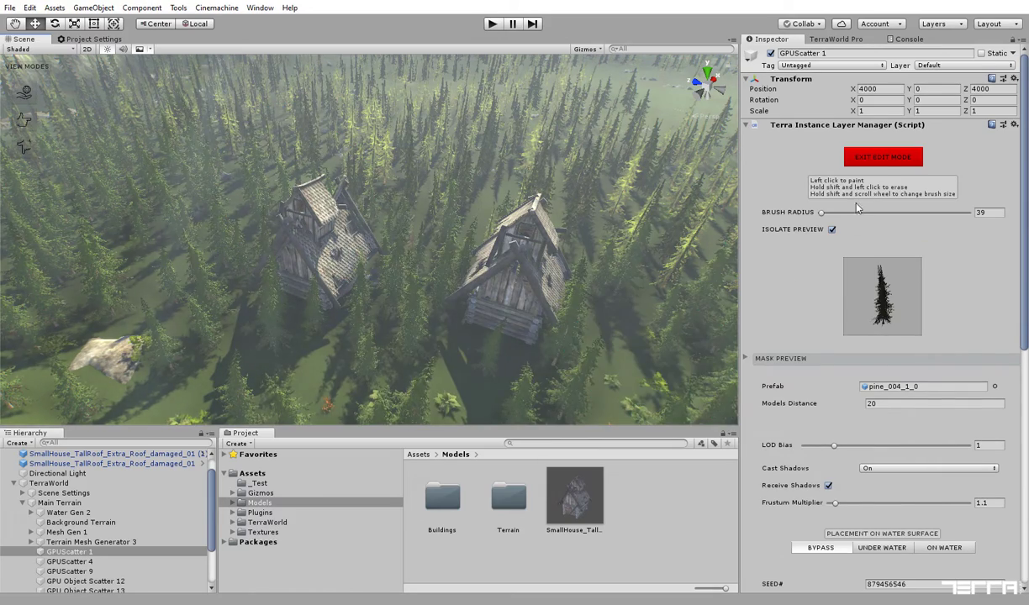
click(882, 158)
mouse_move(584, 281)
alt+mouse_down()
mouse_move(519, 313)
mouse_move(664, 241)
alt+mouse_up()
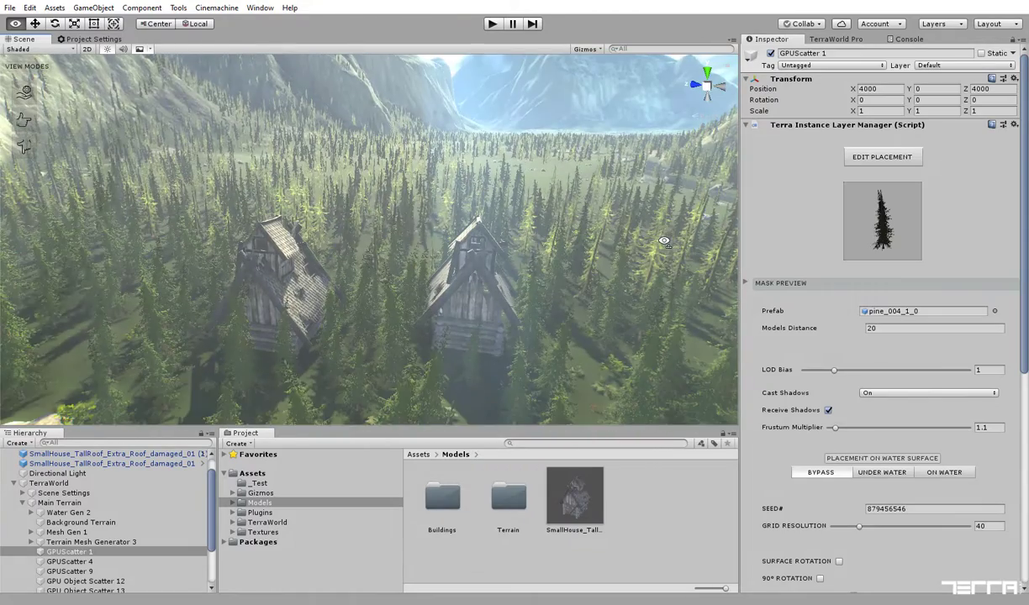
- Drag pine_007_RootStump from the Project window onto the scatter layer's Prefab field
click(893, 311)
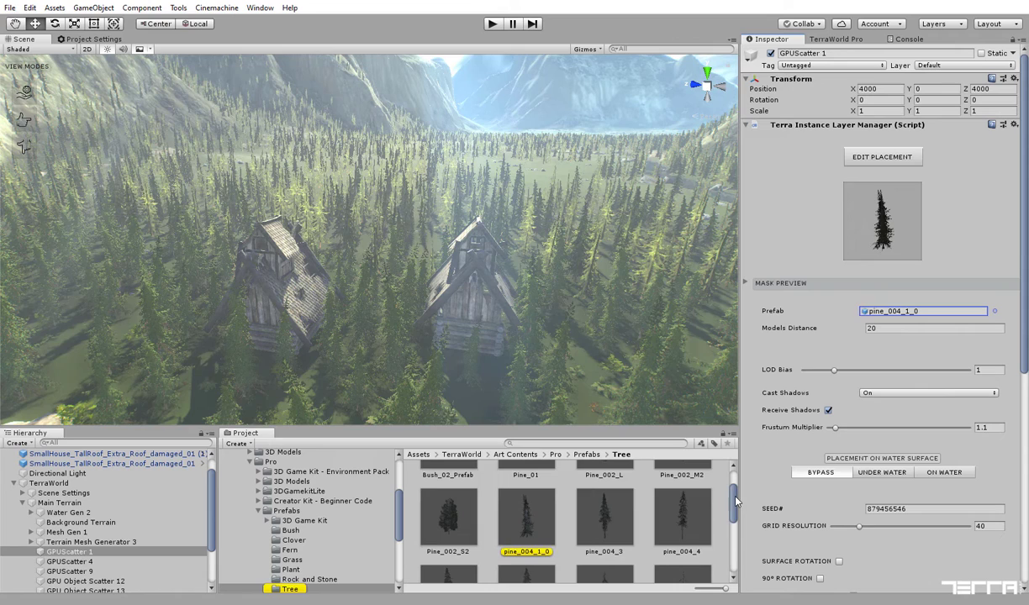
drag(736, 501, 731, 544)
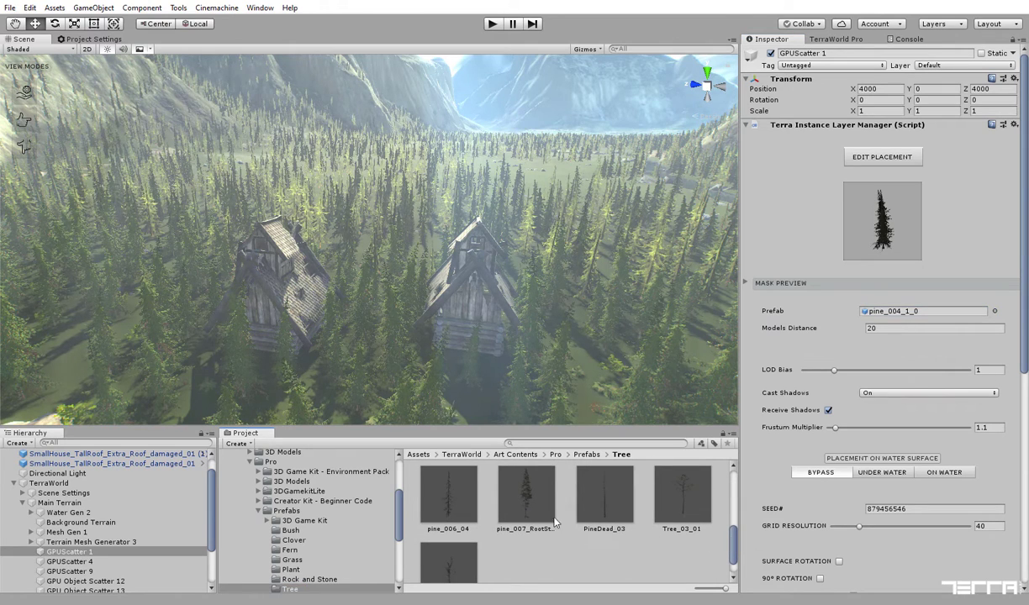
drag(522, 499, 893, 314)
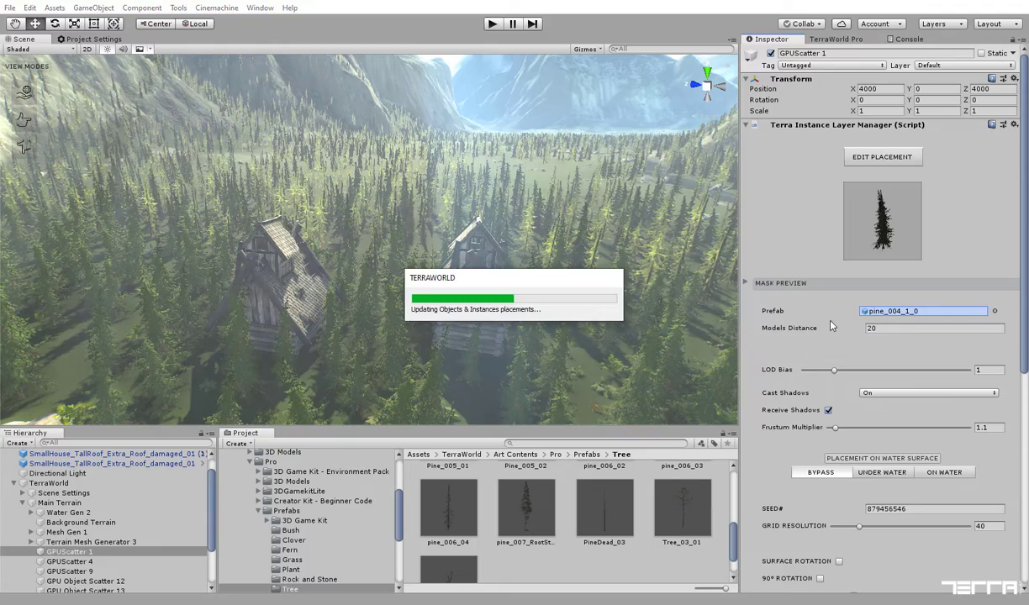
right_drag(597, 236, 639, 234)
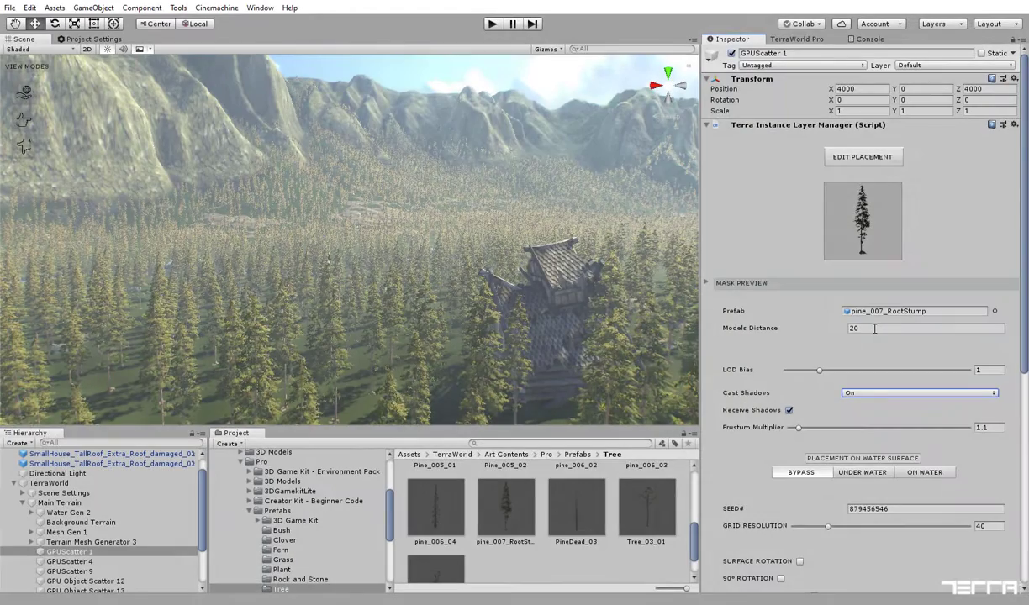
click(875, 329)
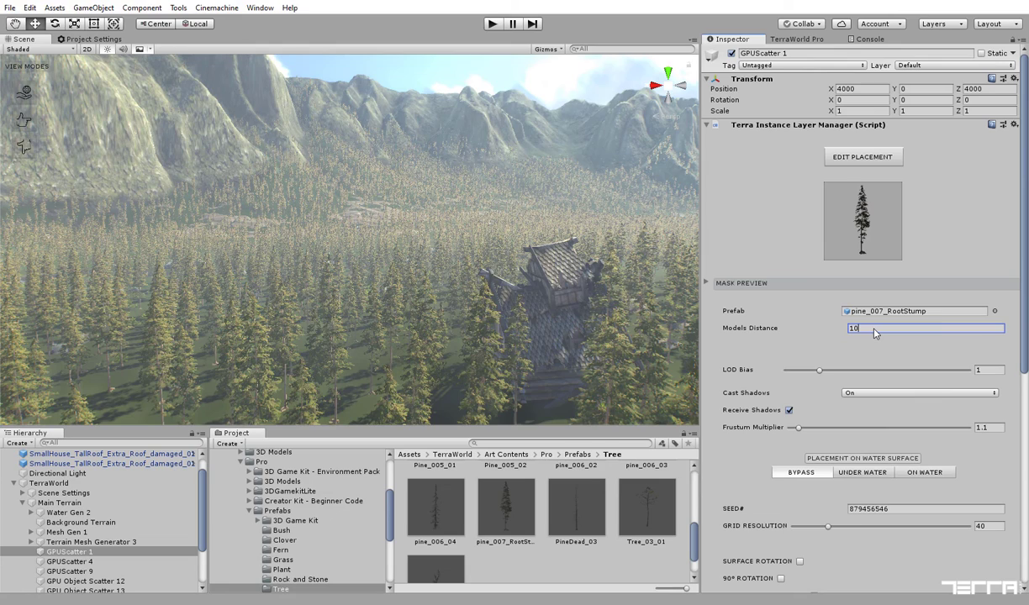
text(10)
key(Return)
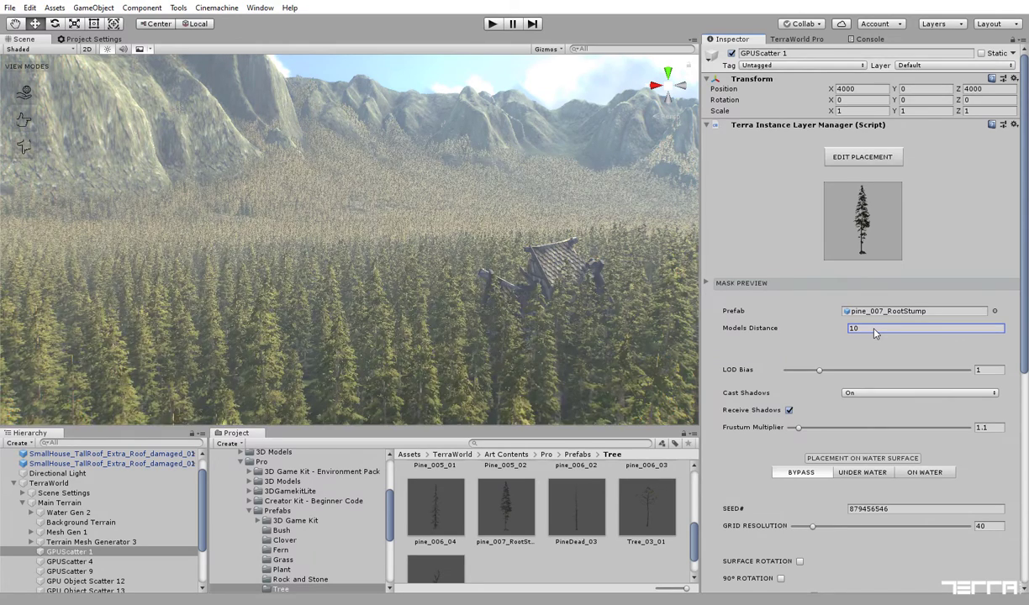
click(874, 329)
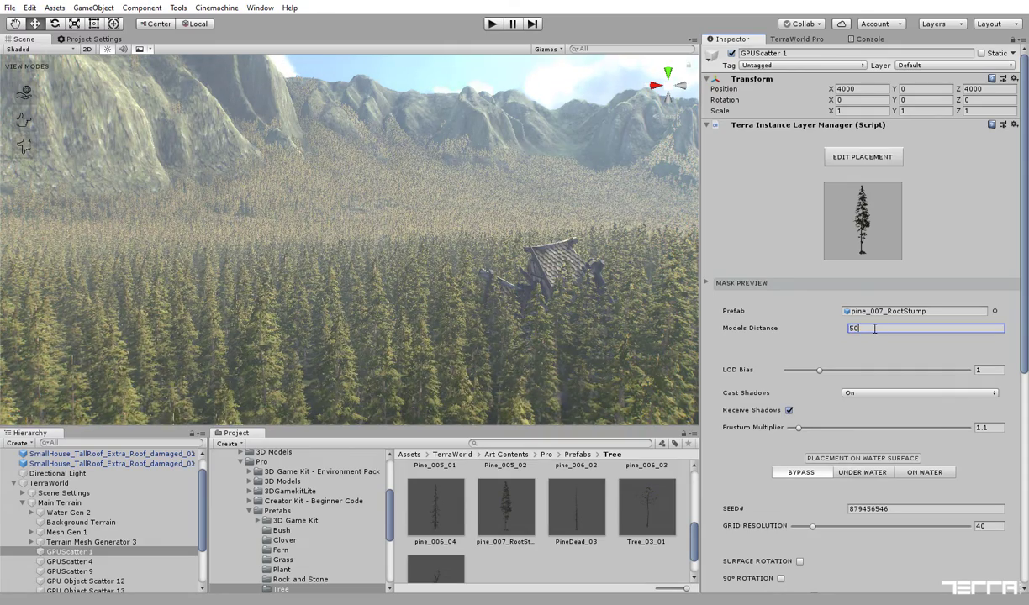
key(Return)
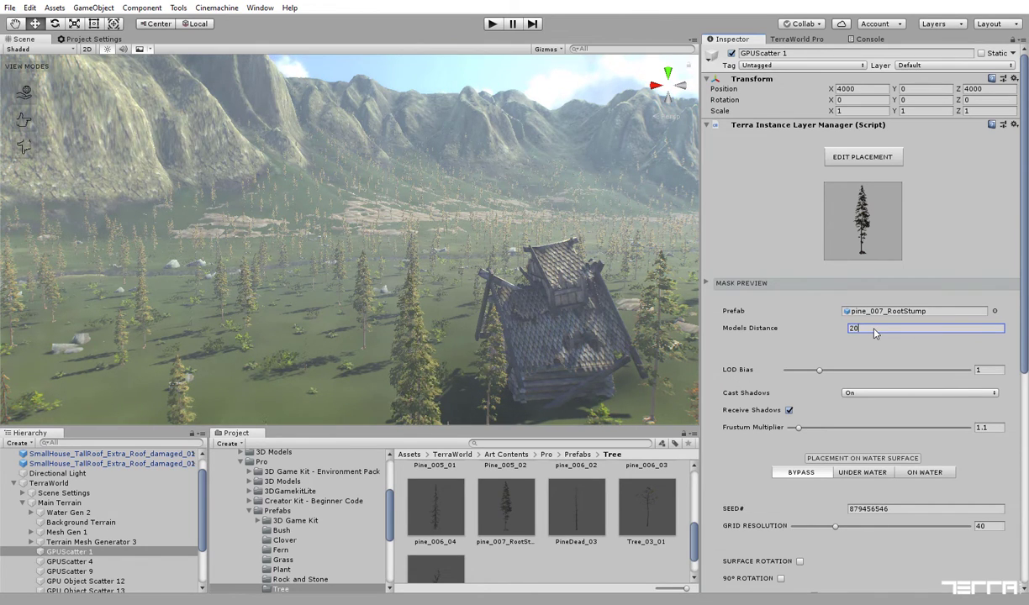
key(Return)
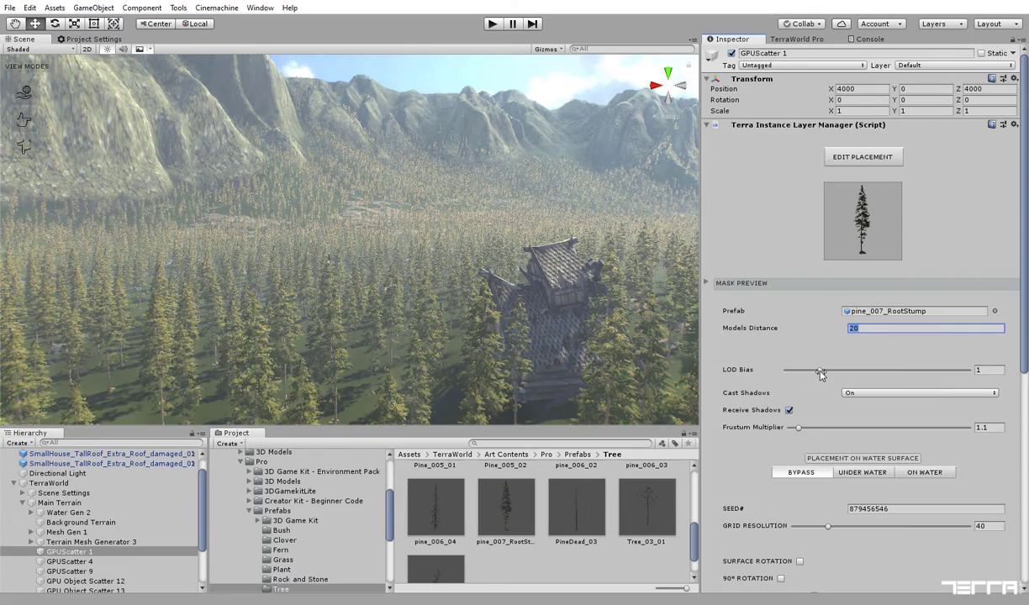
- Lower LOD Bias toward 0.84 and leave Cast Shadows On after briefly switching it Off
mouse_move(810, 375)
mouse_down()
mouse_move(787, 376)
mouse_move(813, 377)
mouse_up()
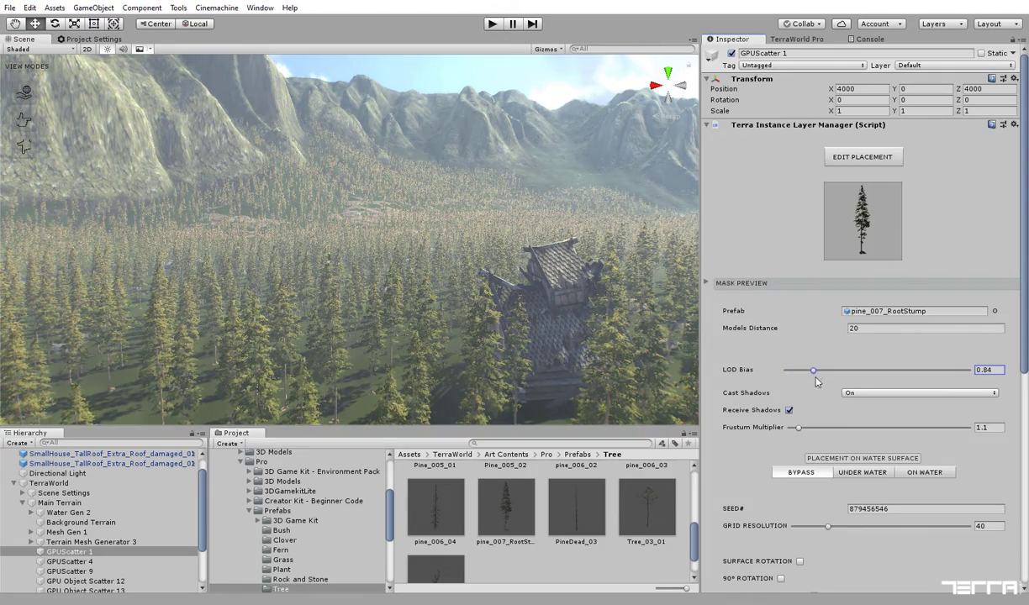
click(879, 392)
click(881, 410)
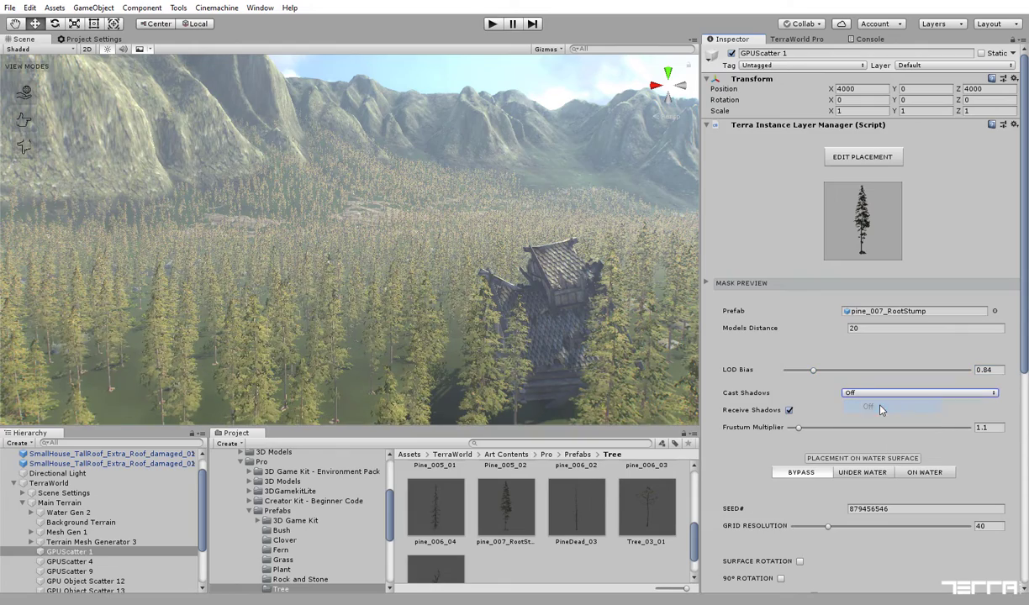
click(845, 392)
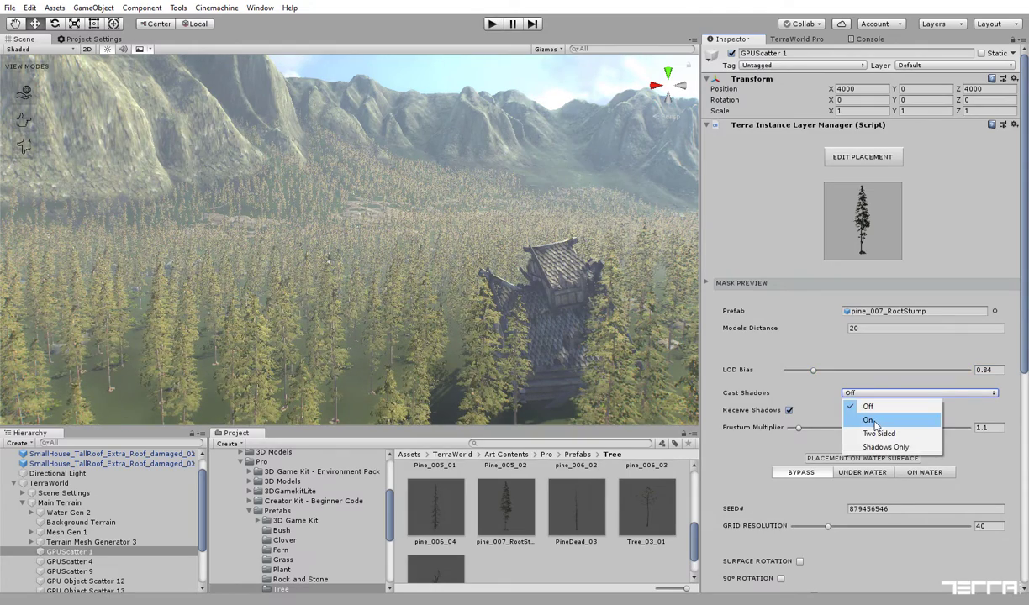
click(875, 421)
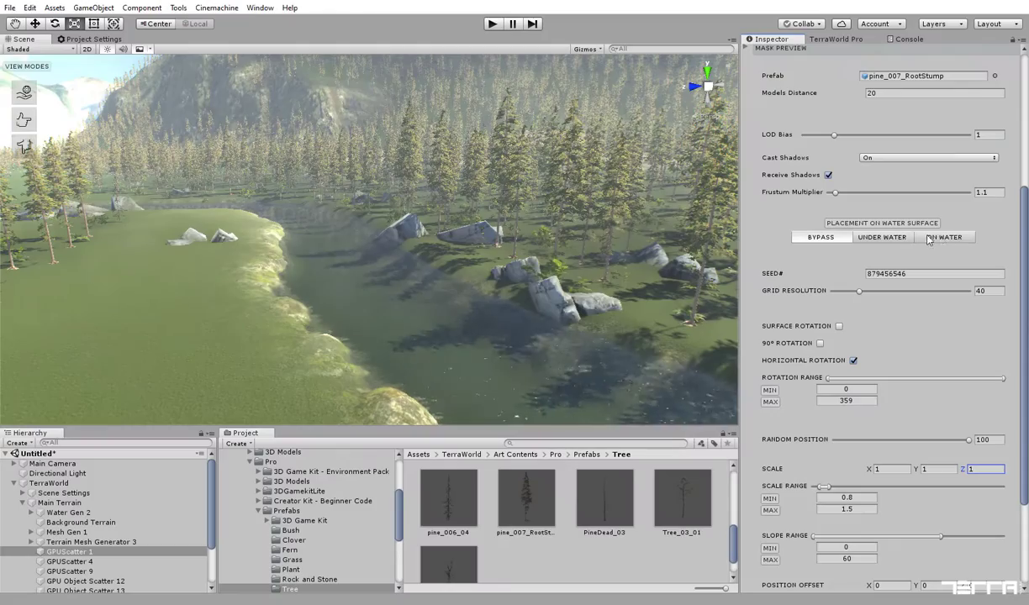
click(938, 237)
right_drag(395, 236, 376, 212)
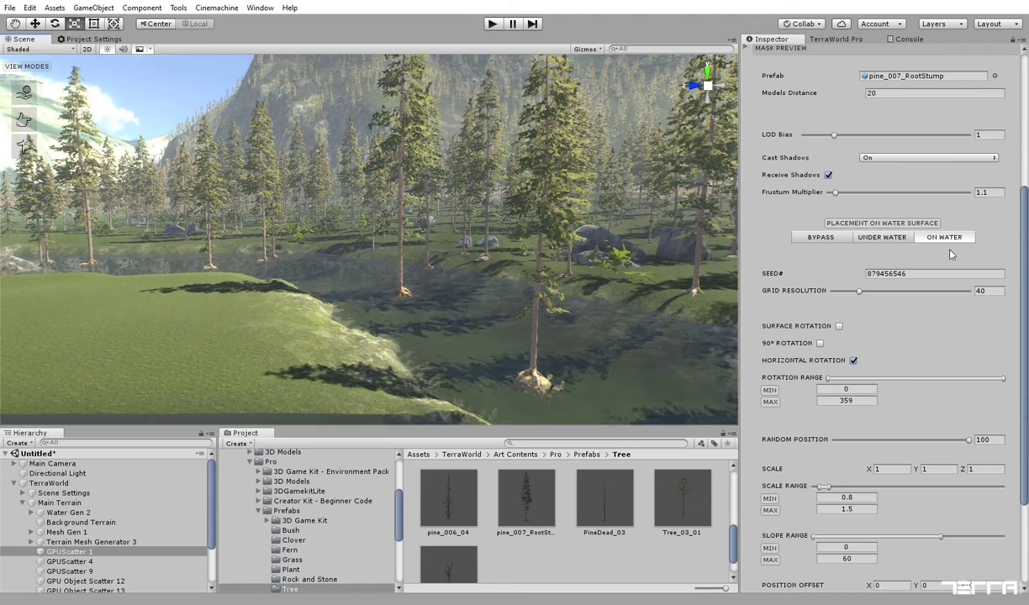
click(878, 239)
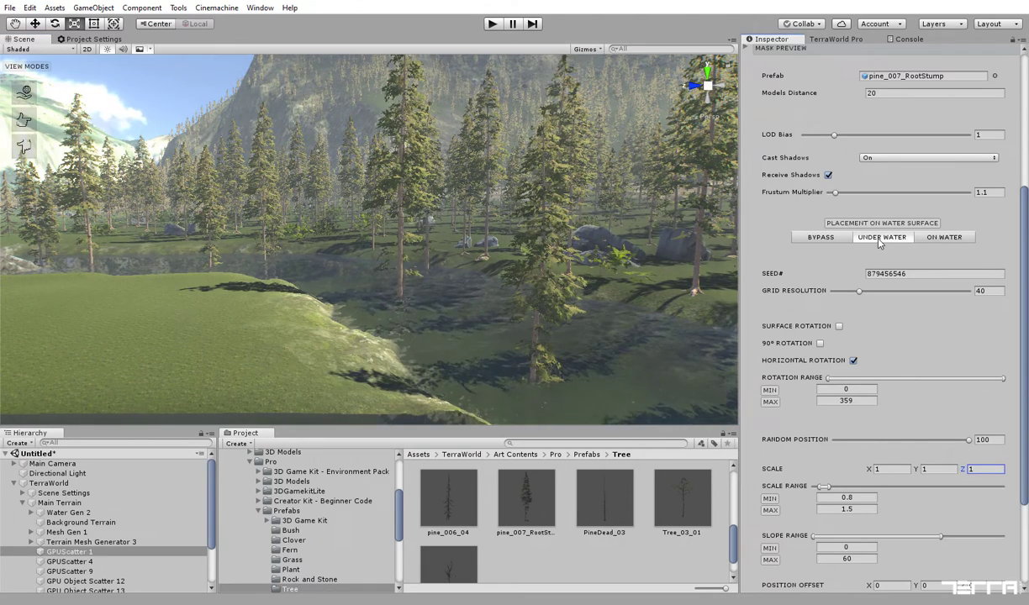
click(820, 238)
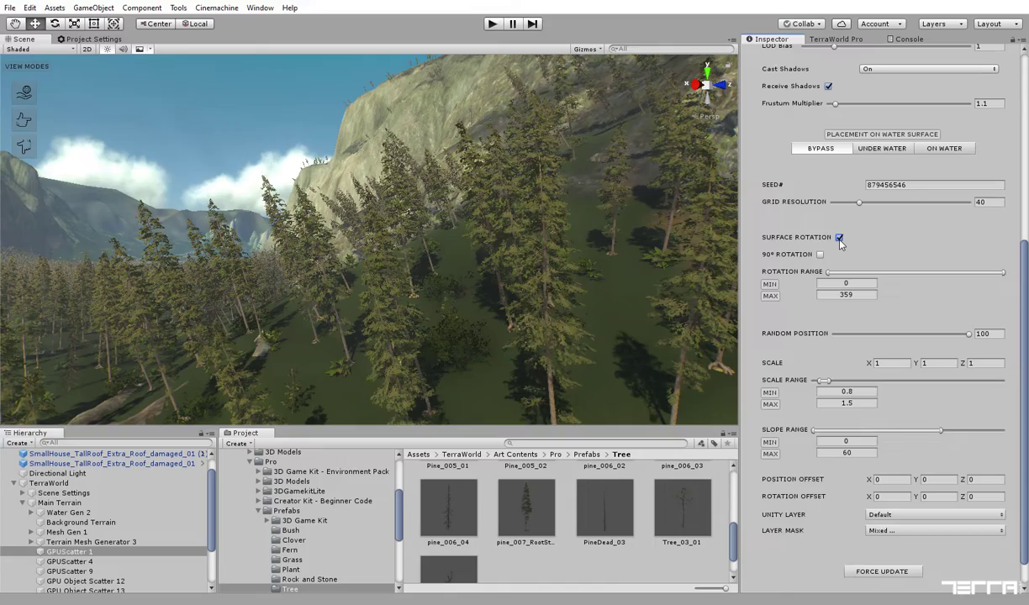
click(839, 237)
click(821, 255)
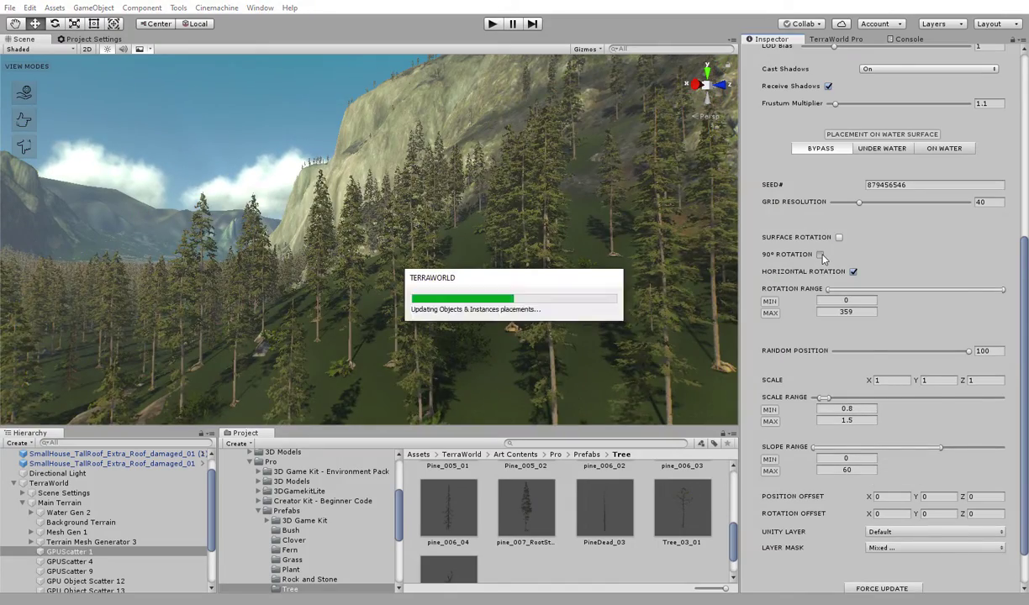
click(820, 254)
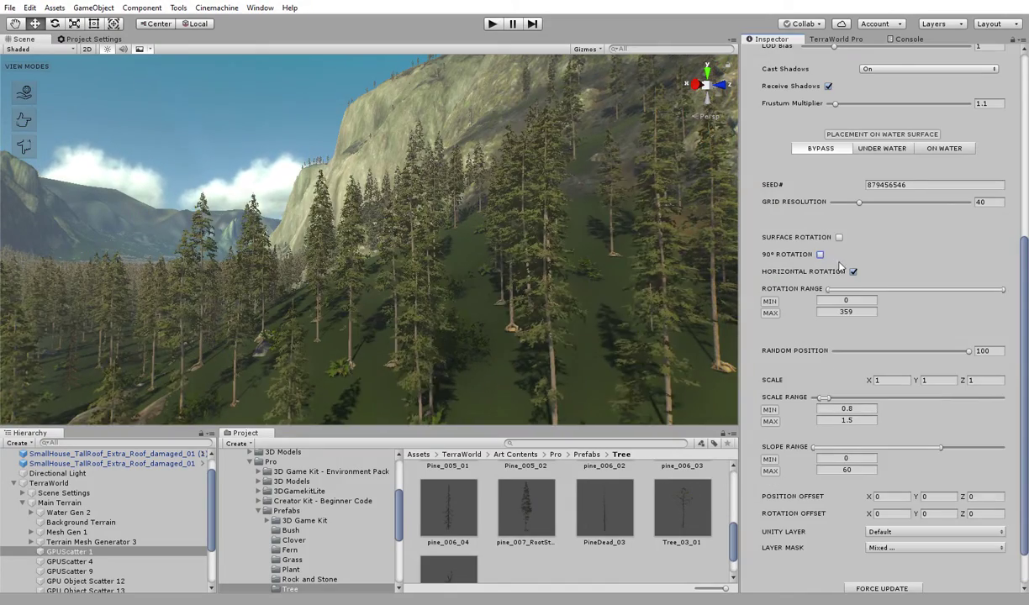
click(854, 272)
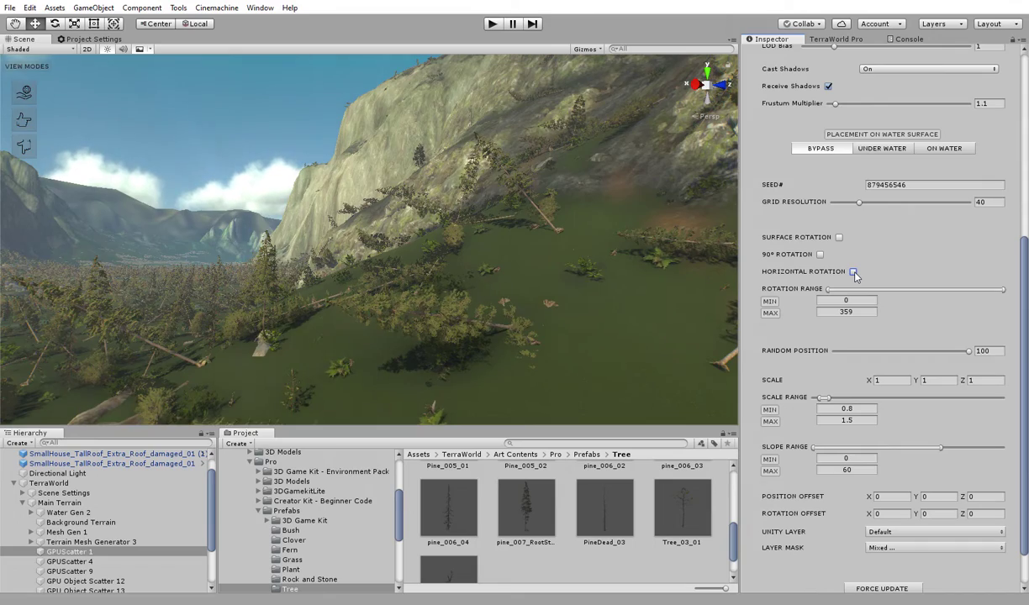
click(853, 272)
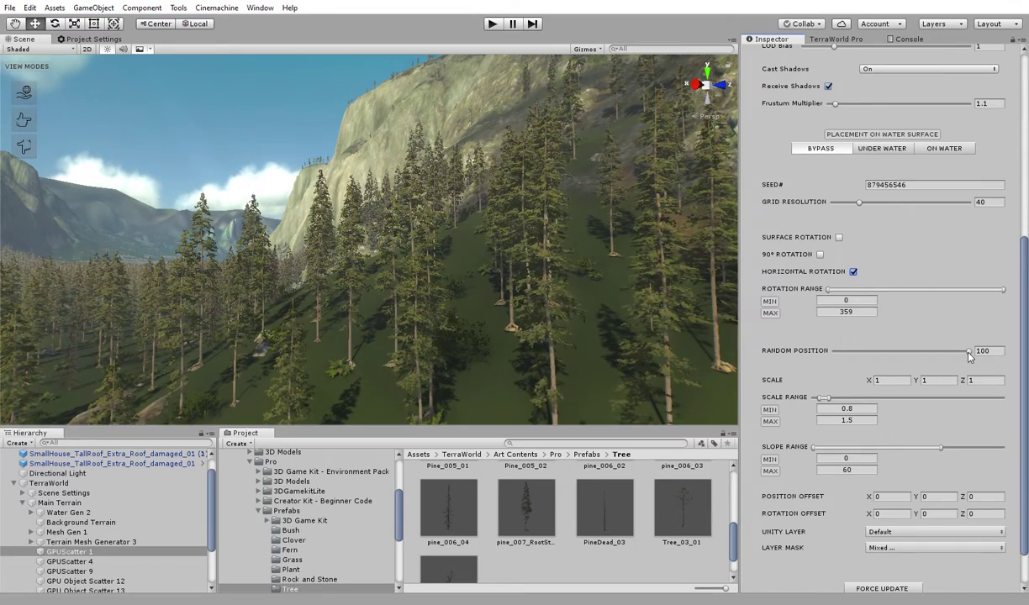
mouse_move(969, 352)
mouse_down()
mouse_move(857, 352)
mouse_move(969, 352)
mouse_up()
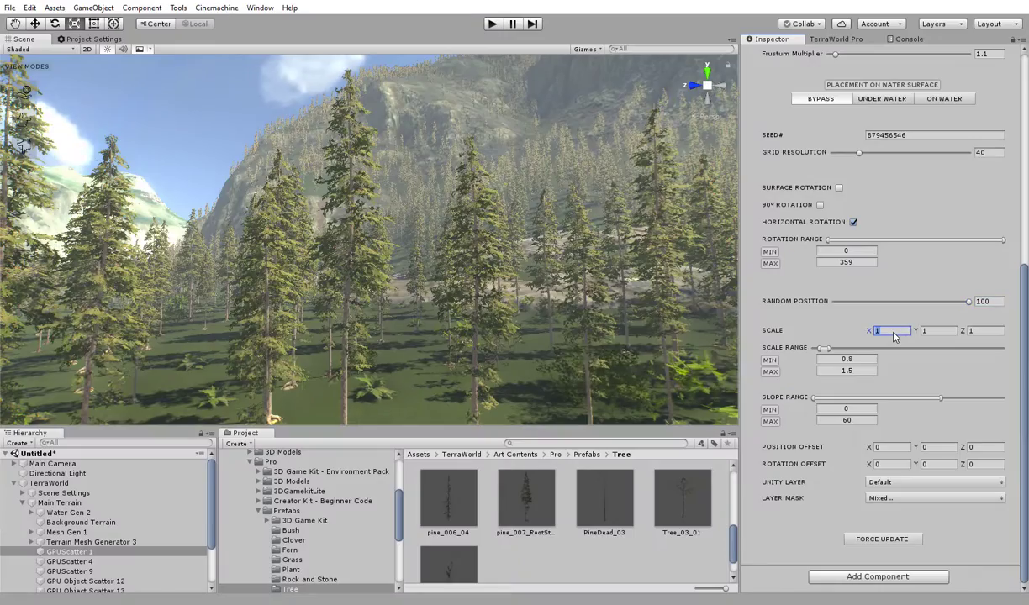
text(2)
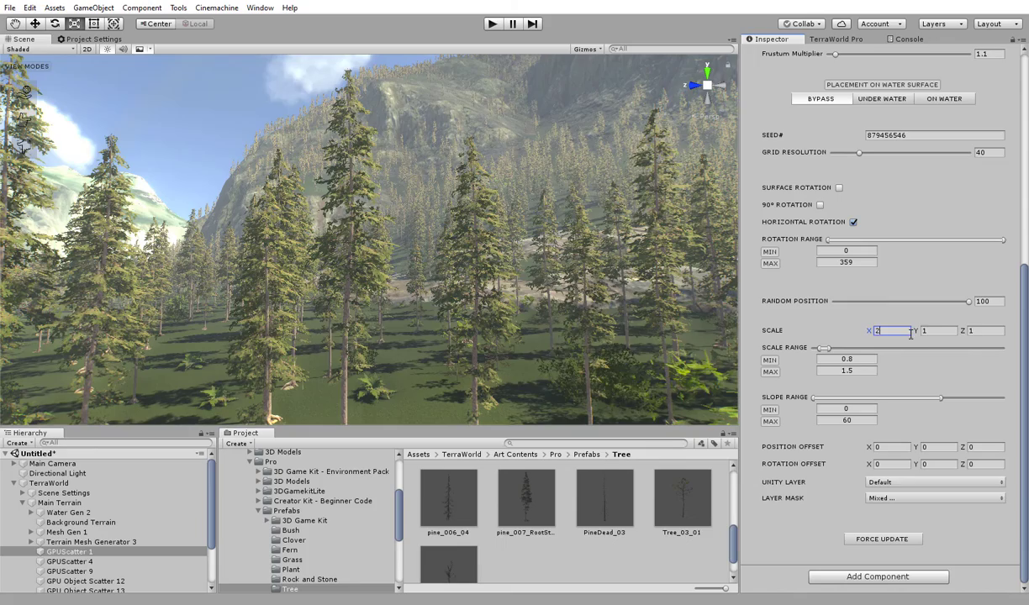
key(Tab)
text(2)
key(Tab)
text(2)
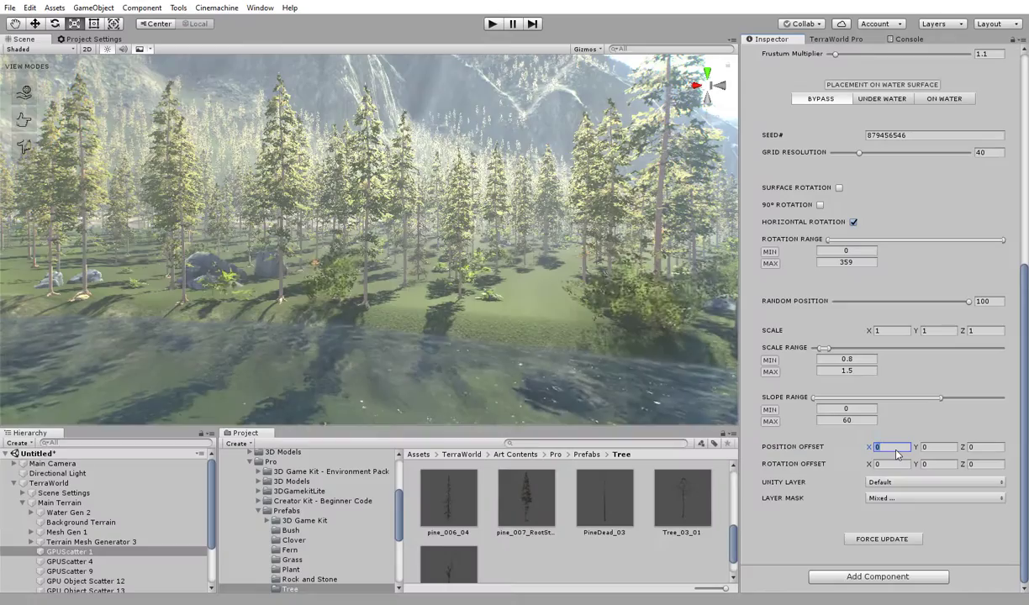
- Try Position Offset Y values 2 and -5, then apply a Rotation Offset X of 10
click(956, 446)
text(2)
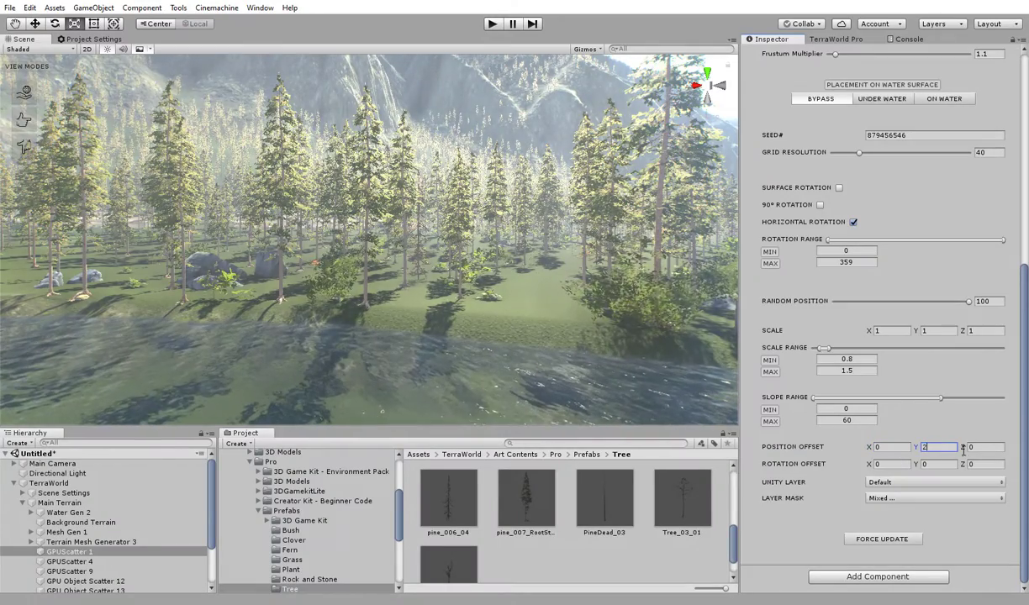
key(Return)
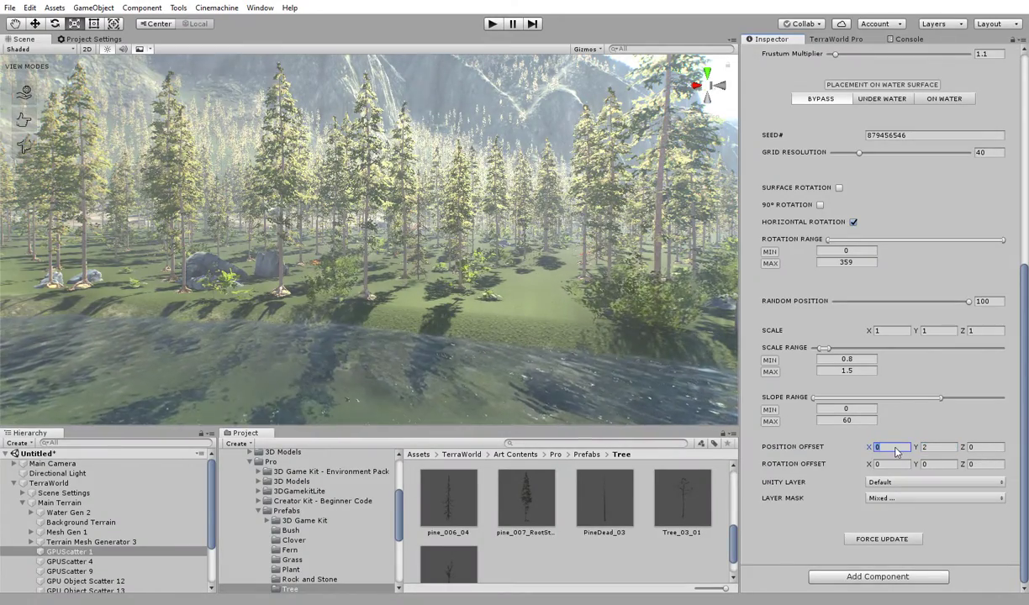
text(-5)
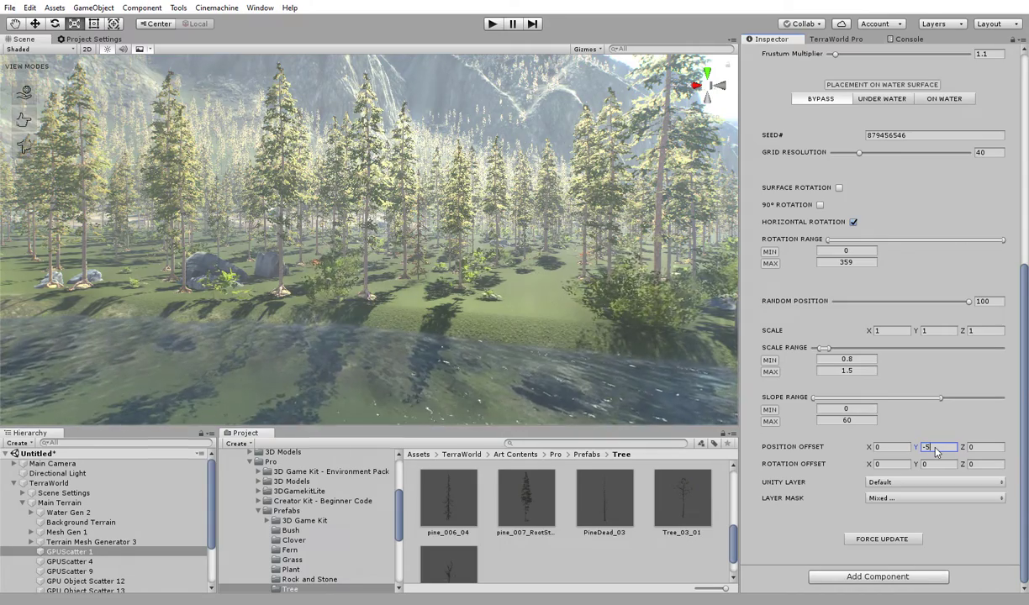
key(Return)
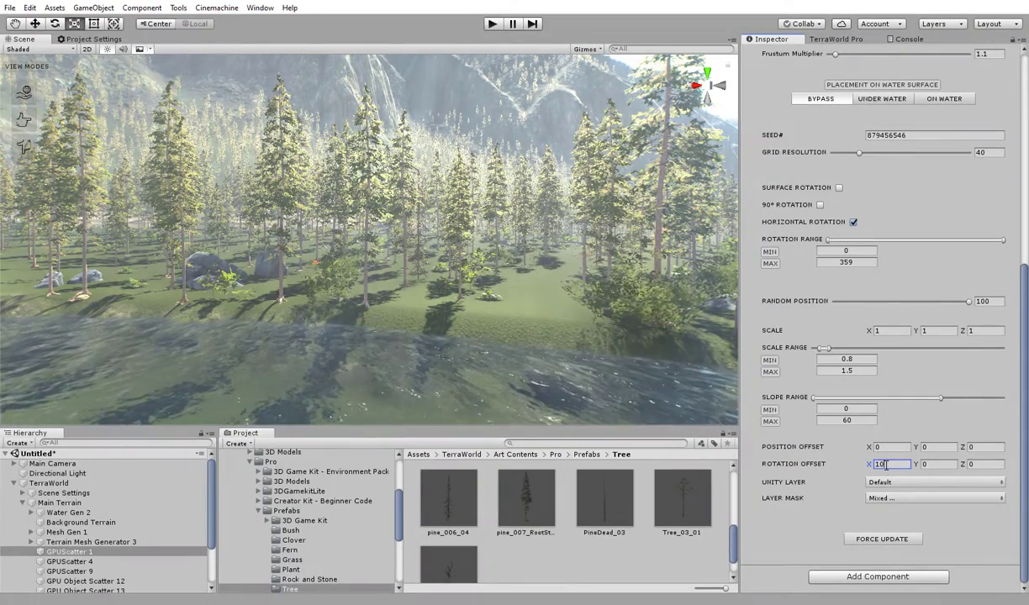
key(Return)
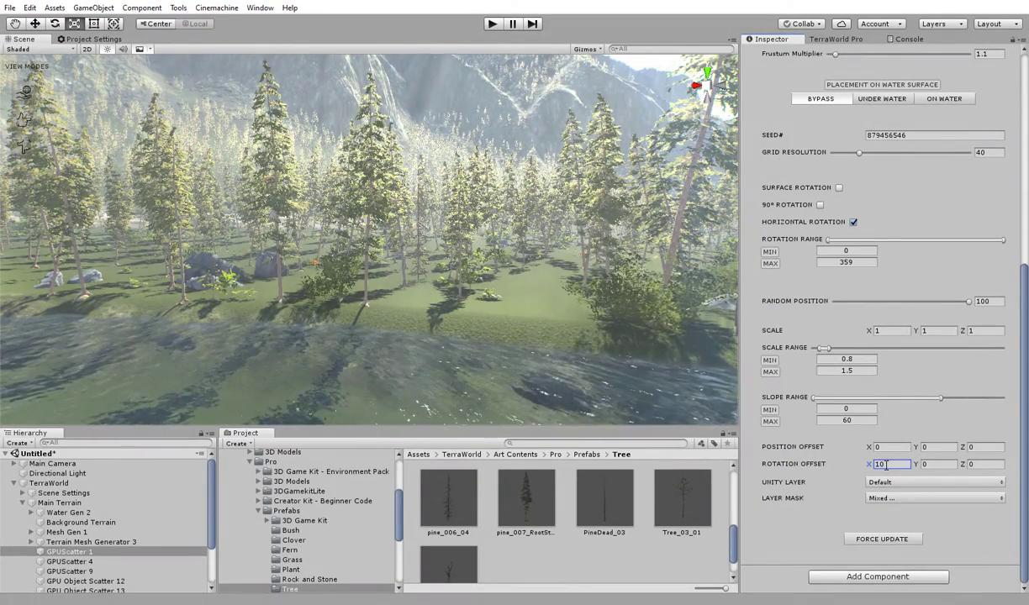